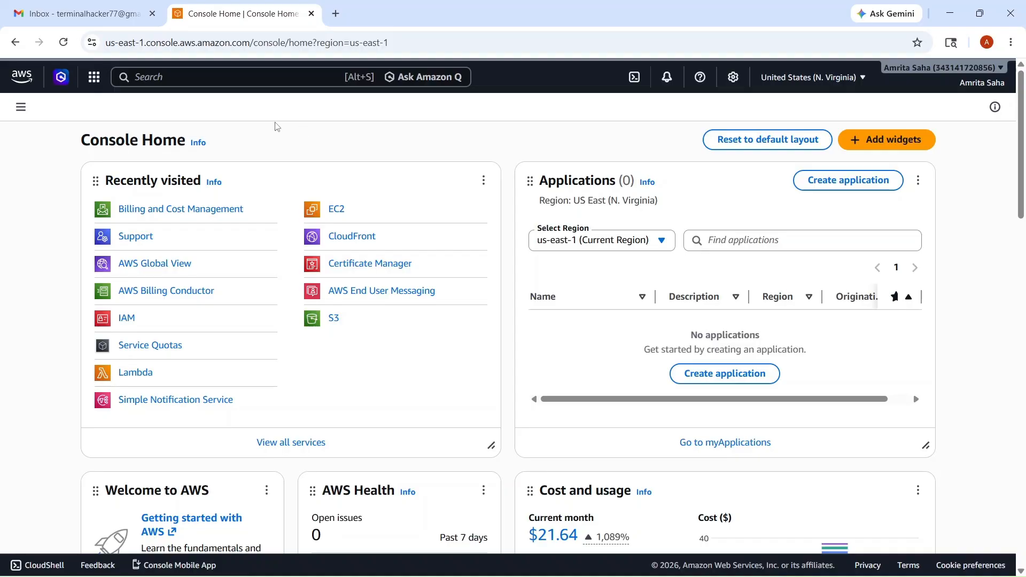
Search the console for 'sns' and open Simple Notification Service
left_click(193, 83)
type("sns")
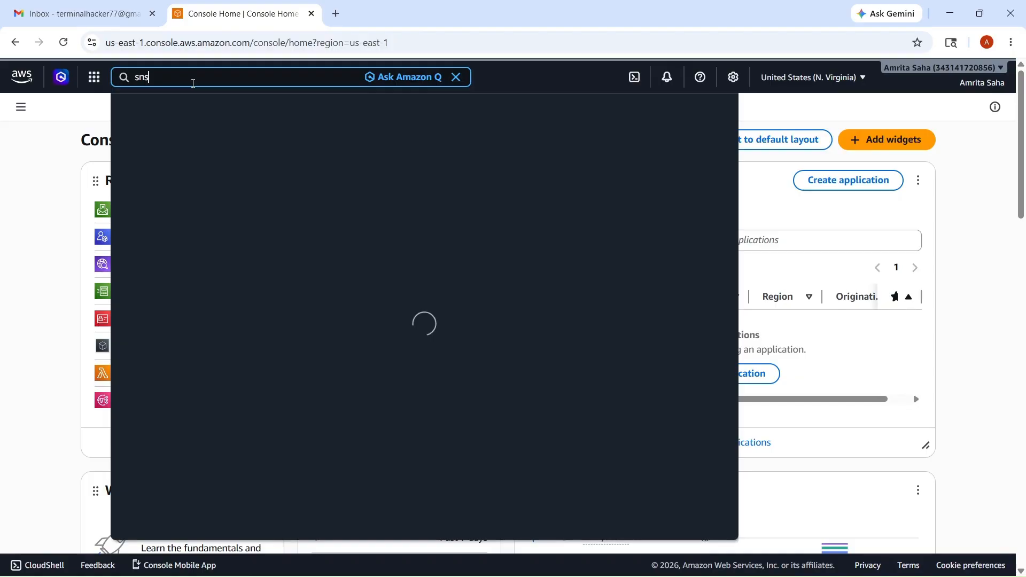
left_click(357, 155)
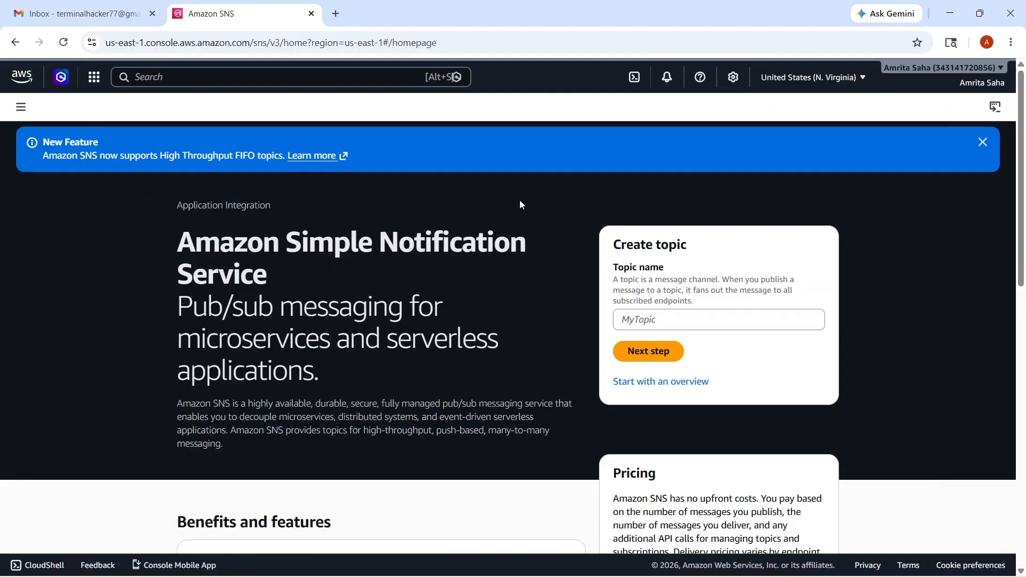
Enter MySNSTopic as the new topic's name in the Create topic card
scroll(482, 292, "down", 2)
scroll(483, 293, "up", 1)
scroll(483, 293, "up", 1)
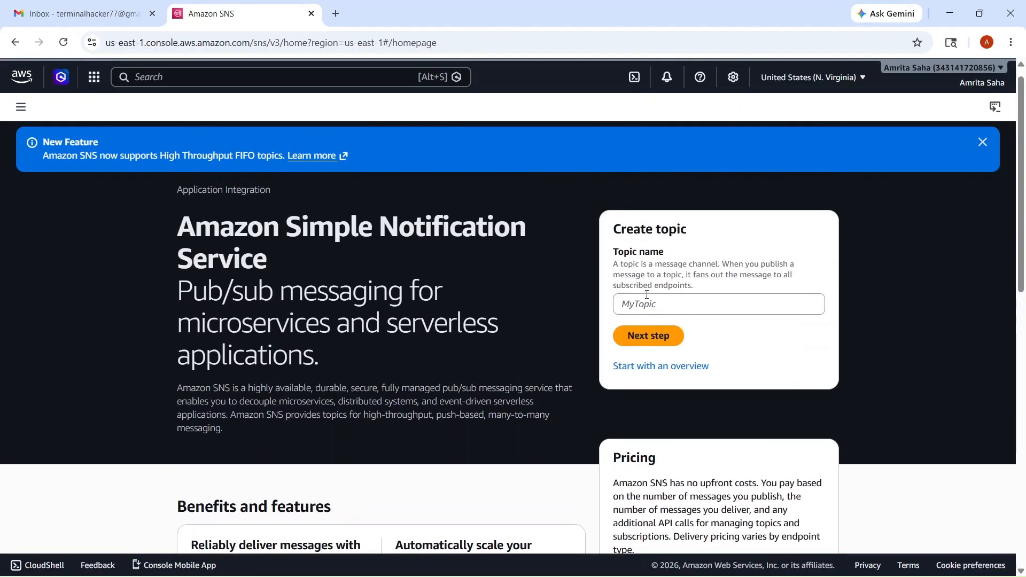
left_click(657, 303)
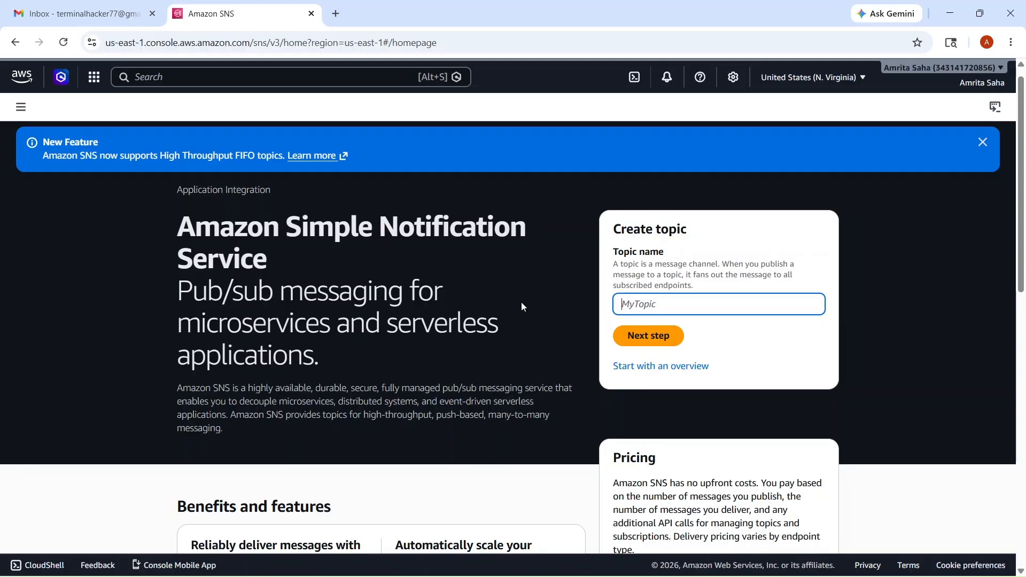
type("MySNSt")
key("BackSpace")
type("t")
type("Topi")
type("c")
left_click_drag(678, 311, 597, 301)
left_click(720, 342)
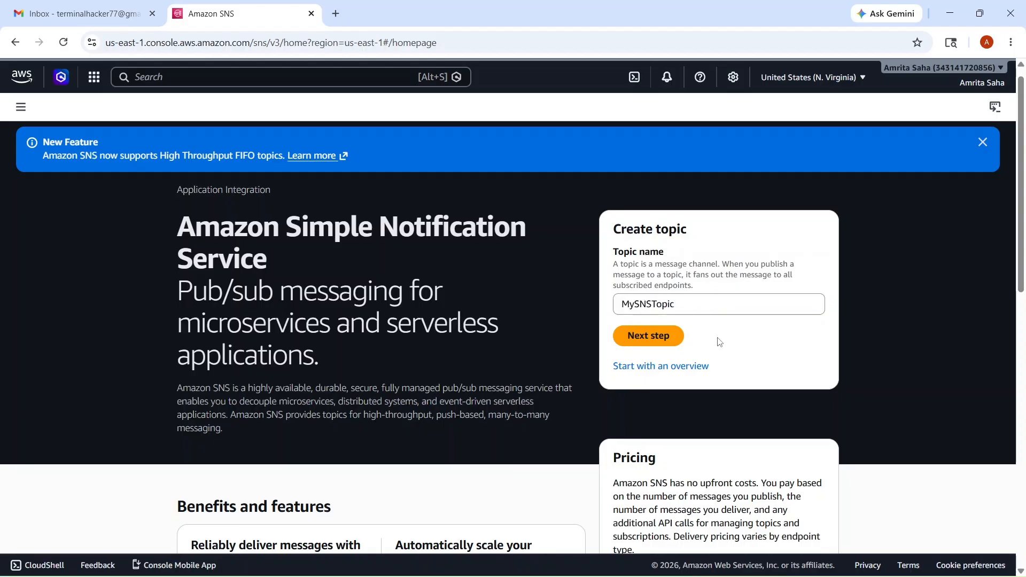
Continue to the full Create topic form with the Standard type
left_click(672, 346)
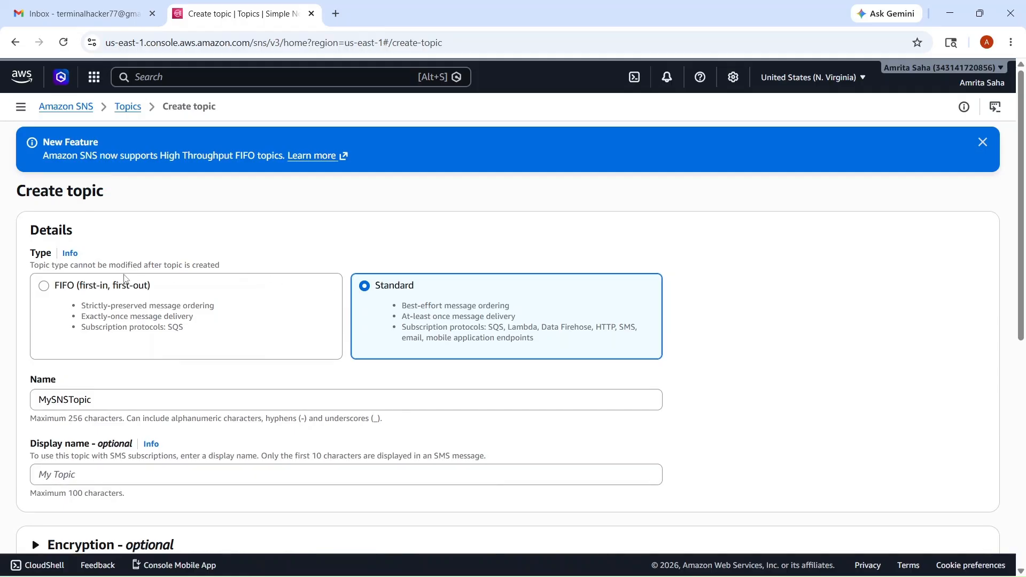
scroll(383, 310, "down", 1)
scroll(384, 310, "down", 5)
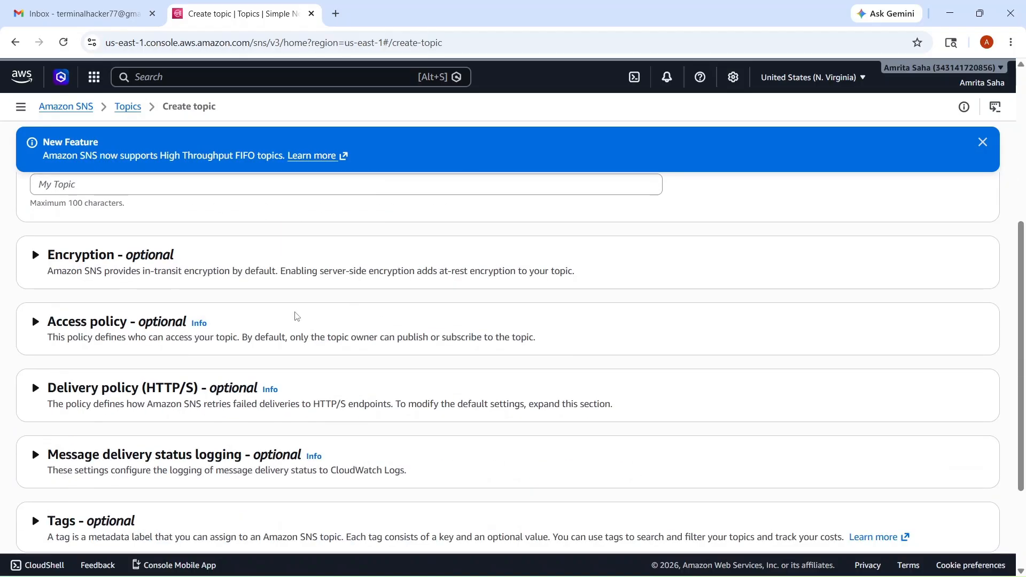
scroll(350, 325, "down", 3)
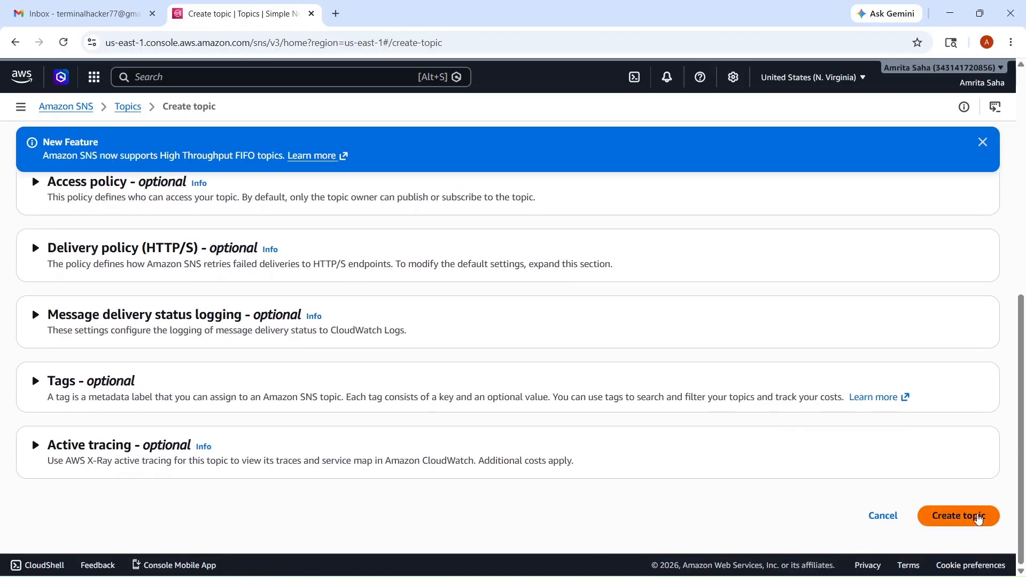
Create the Standard topic MySNSTopic and start a new subscription for it
left_click(959, 514)
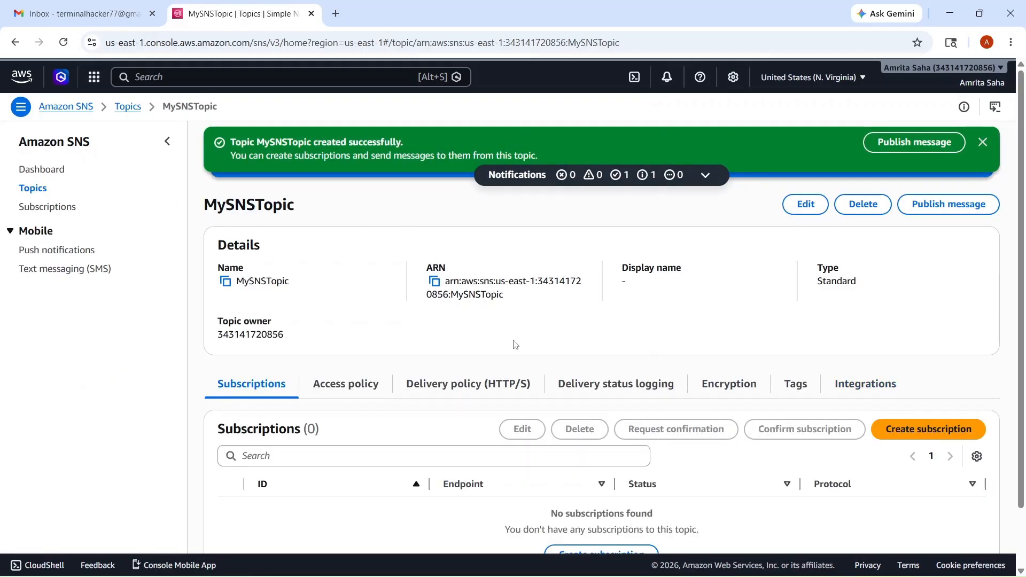
scroll(515, 344, "down", 1)
scroll(515, 344, "up", 1)
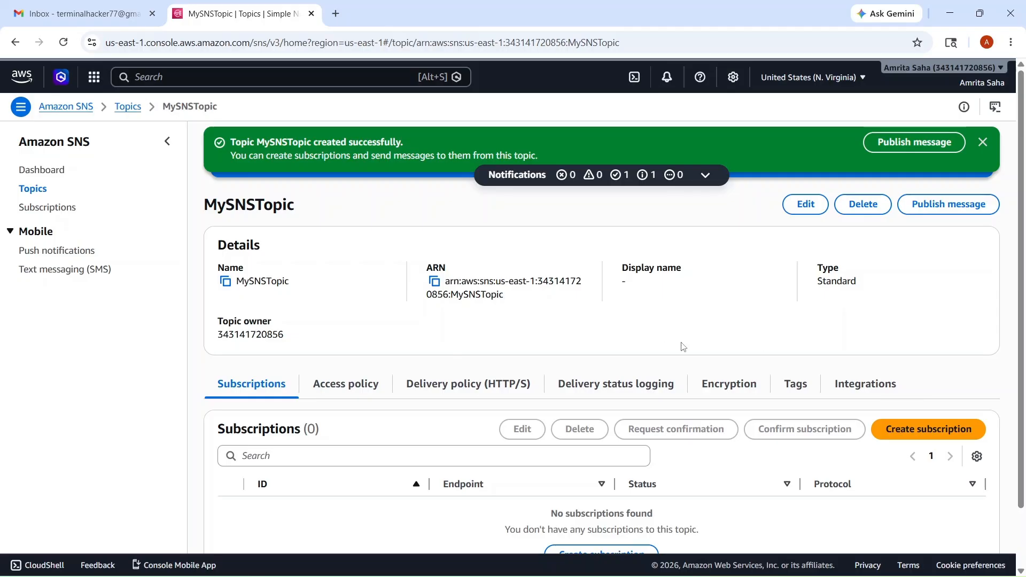
left_click(929, 429)
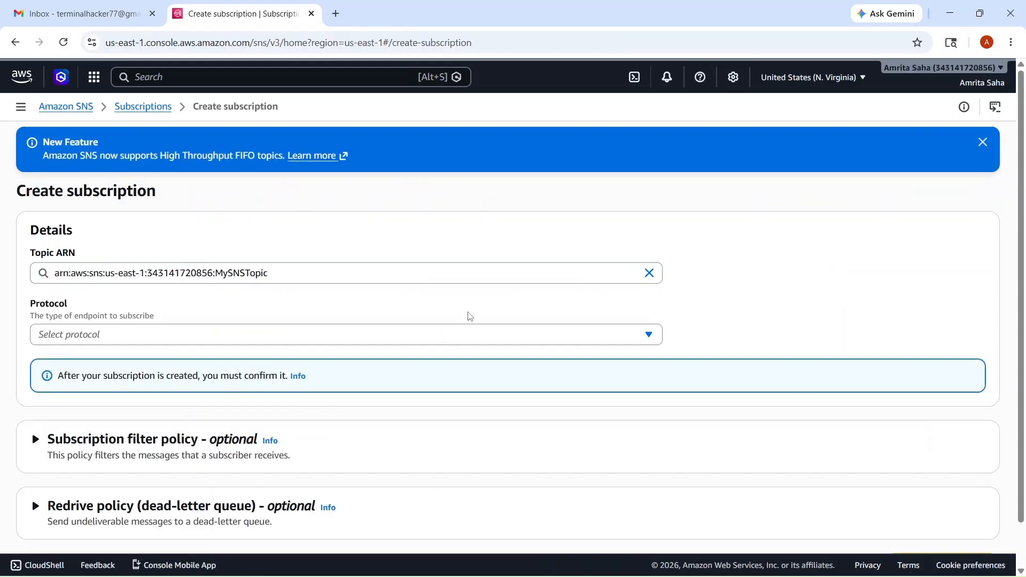
Choose Email as the subscription protocol
scroll(406, 345, "down", 1)
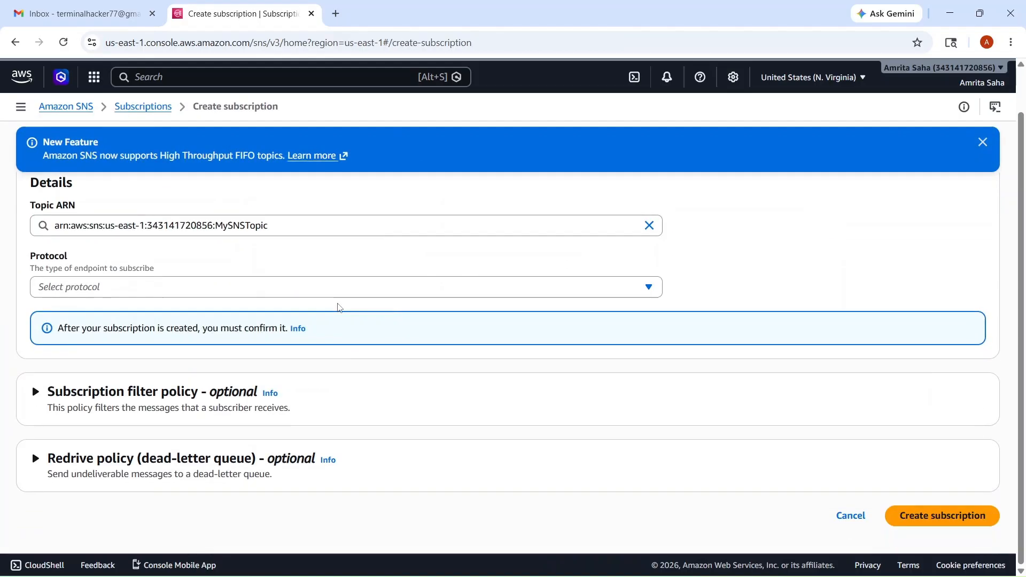
scroll(275, 288, "up", 1)
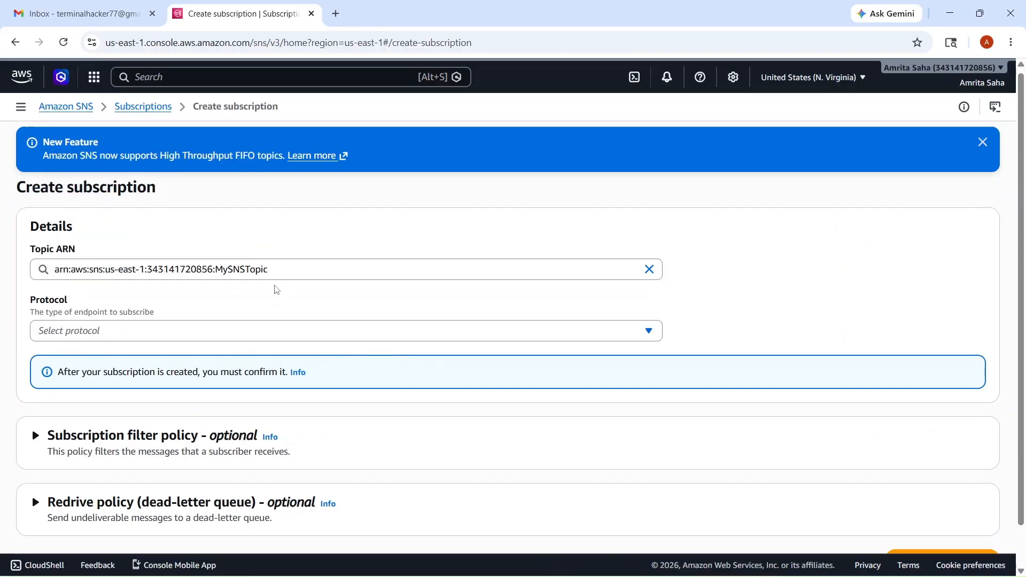
left_click(193, 329)
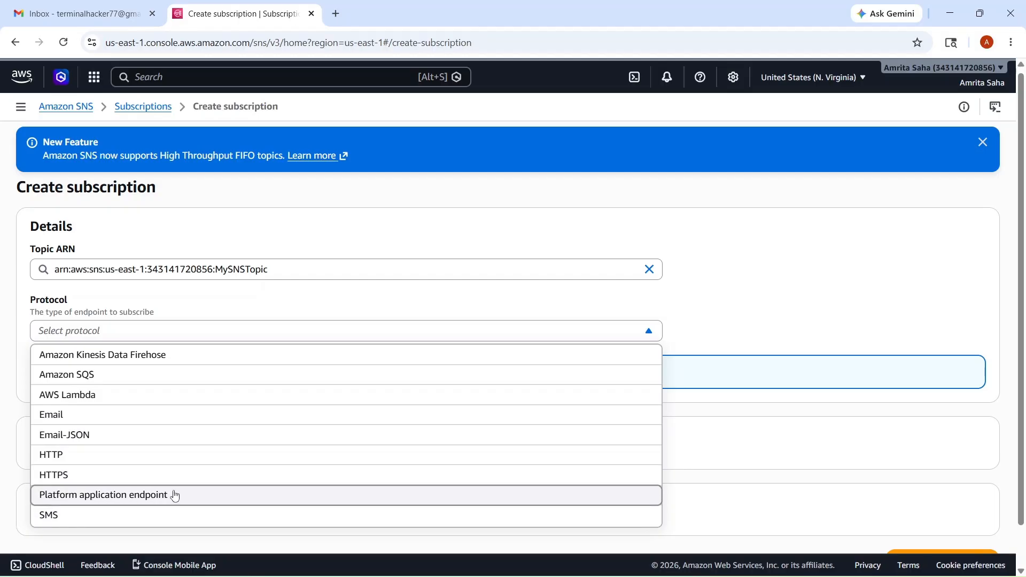
left_click(110, 422)
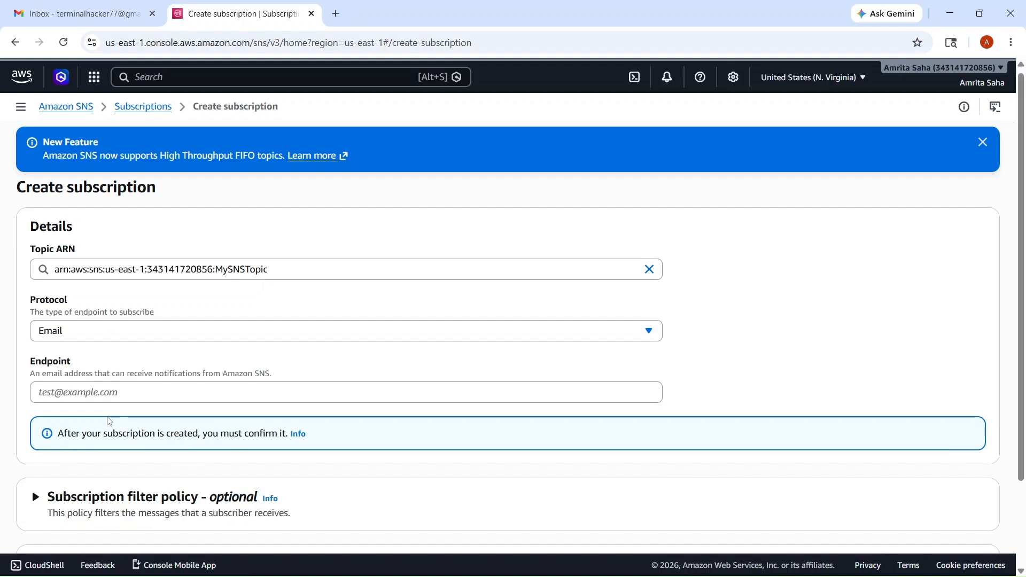
left_click_drag(30, 369, 185, 367)
left_click(71, 369)
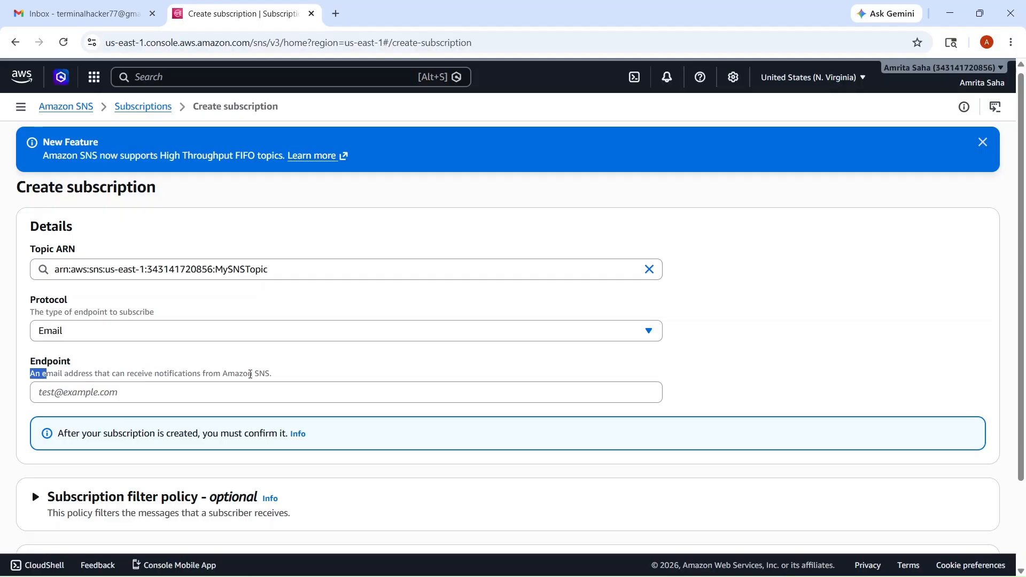
Enter the subscriber's Gmail address as the endpoint and create the pending subscription
left_click(222, 387)
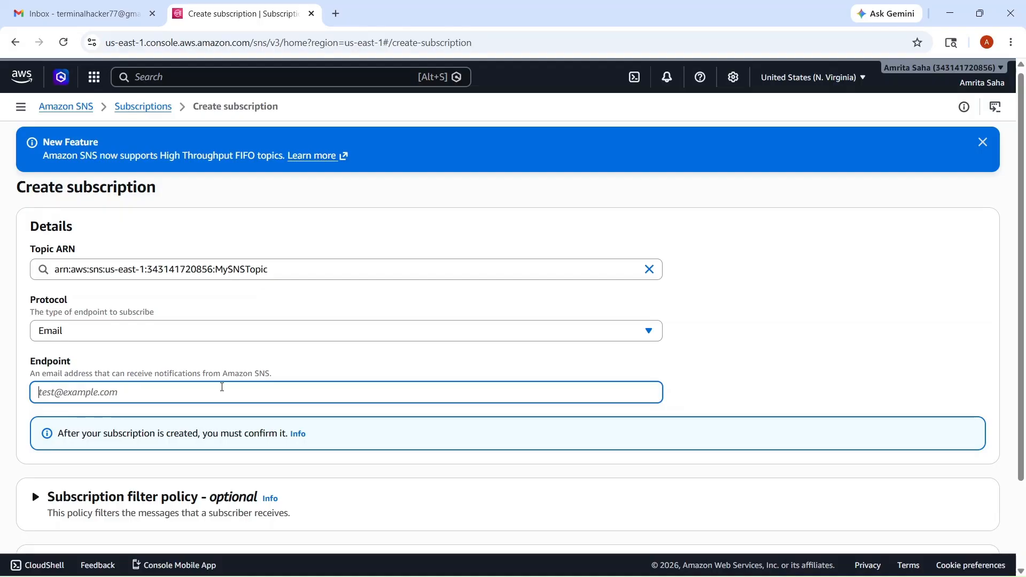
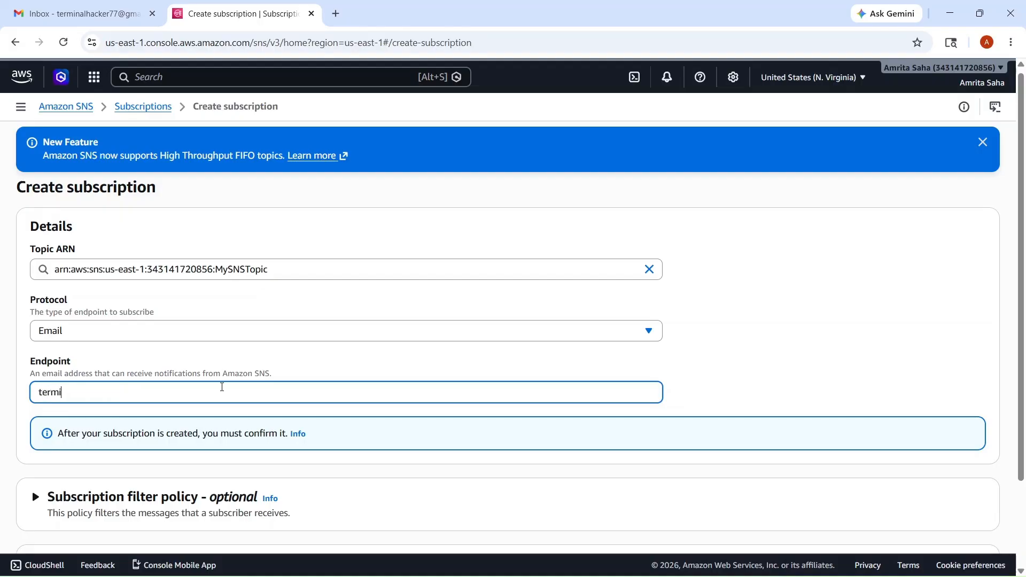
scroll(221, 387, "down", 2)
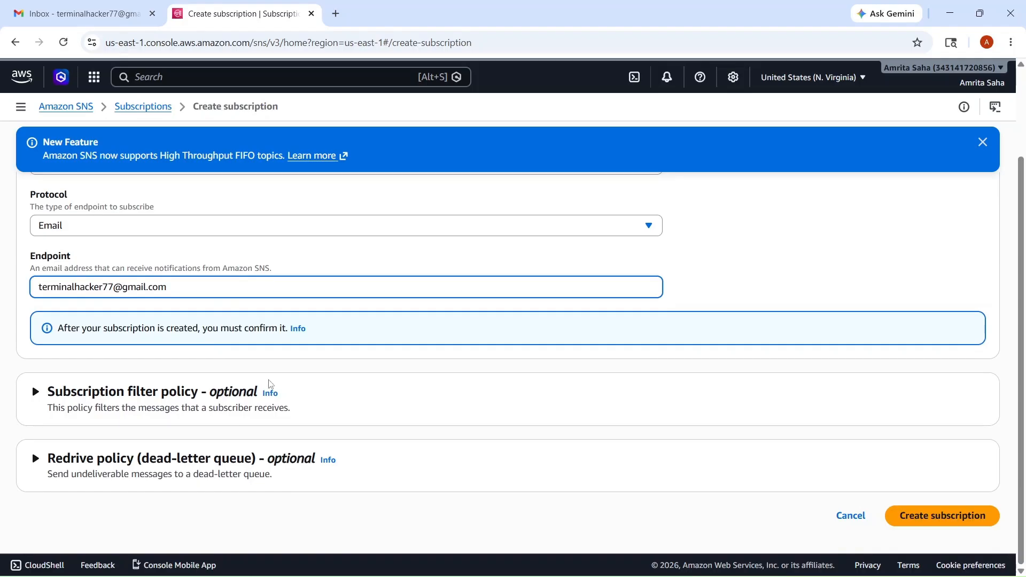
scroll(281, 384, "up", 1)
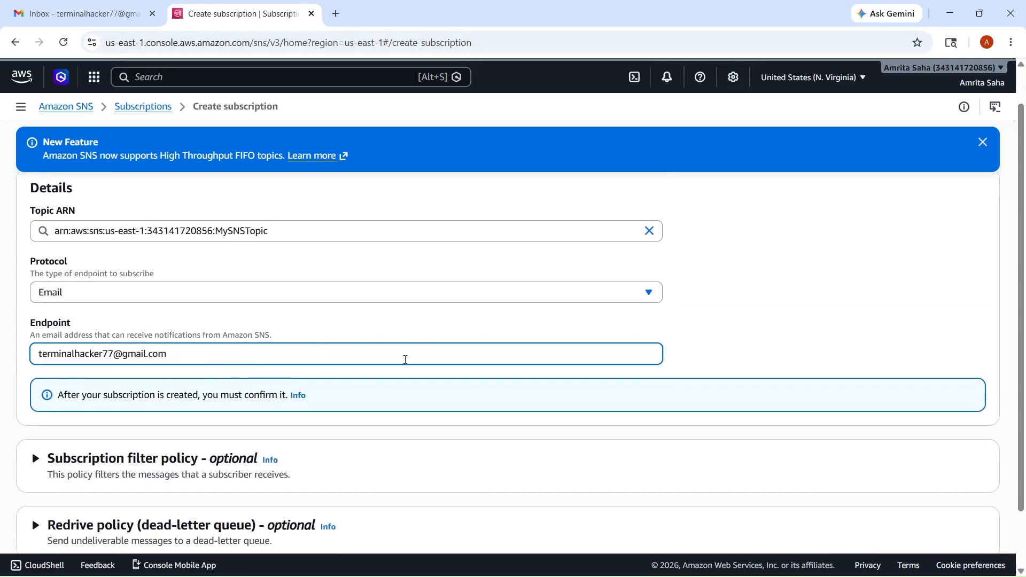
scroll(405, 360, "down", 1)
left_click(943, 514)
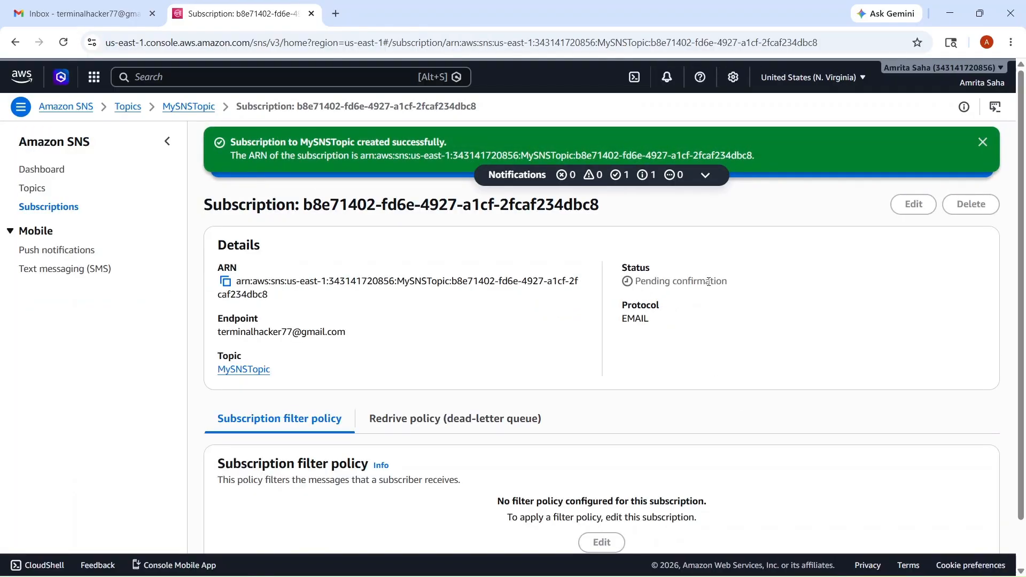
left_click_drag(728, 281, 633, 283)
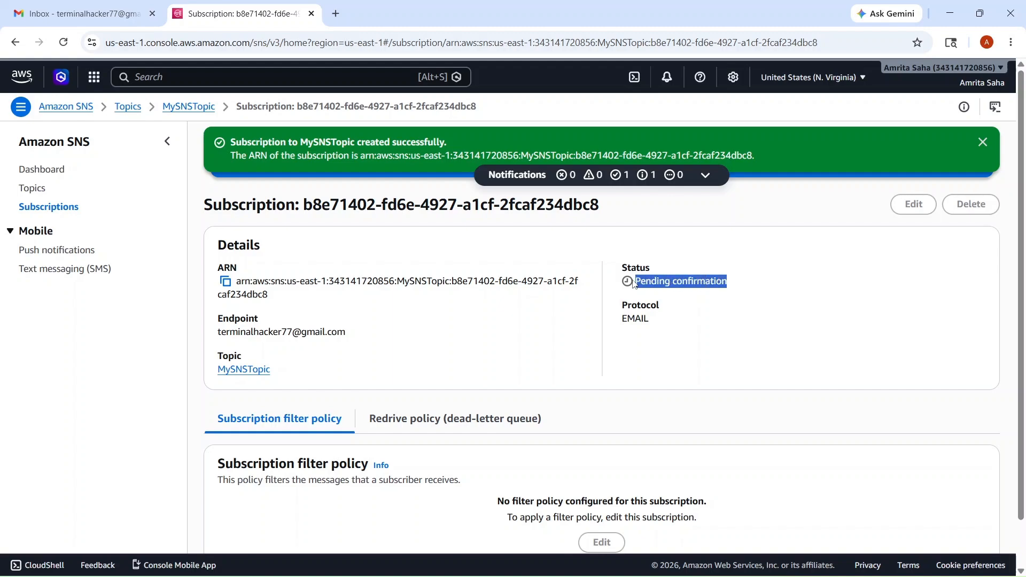
left_click(634, 283)
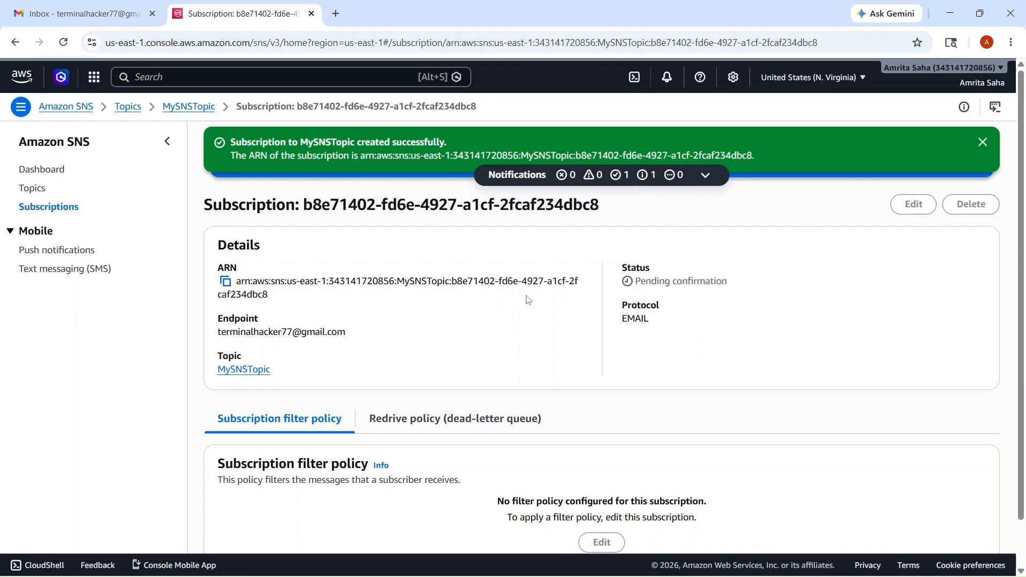
left_click(120, 6)
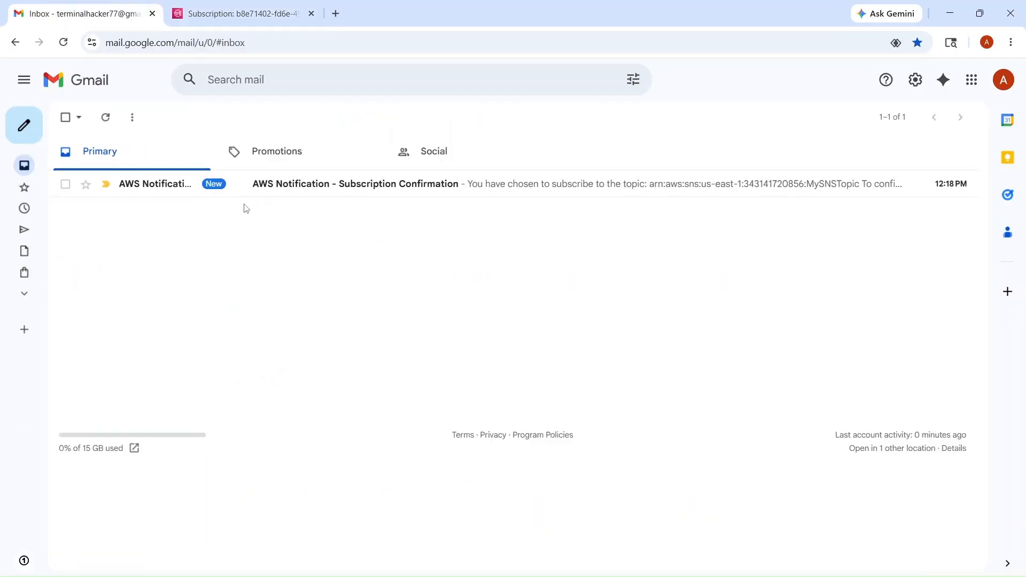
Open the AWS Notification email in Gmail and follow its Confirm subscription link
left_click(301, 196)
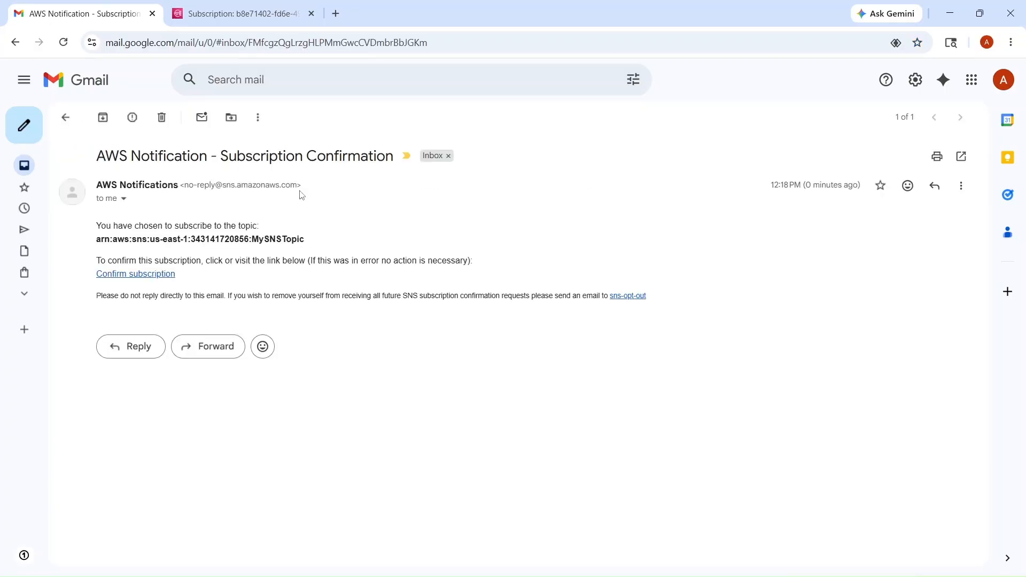
left_click(162, 274)
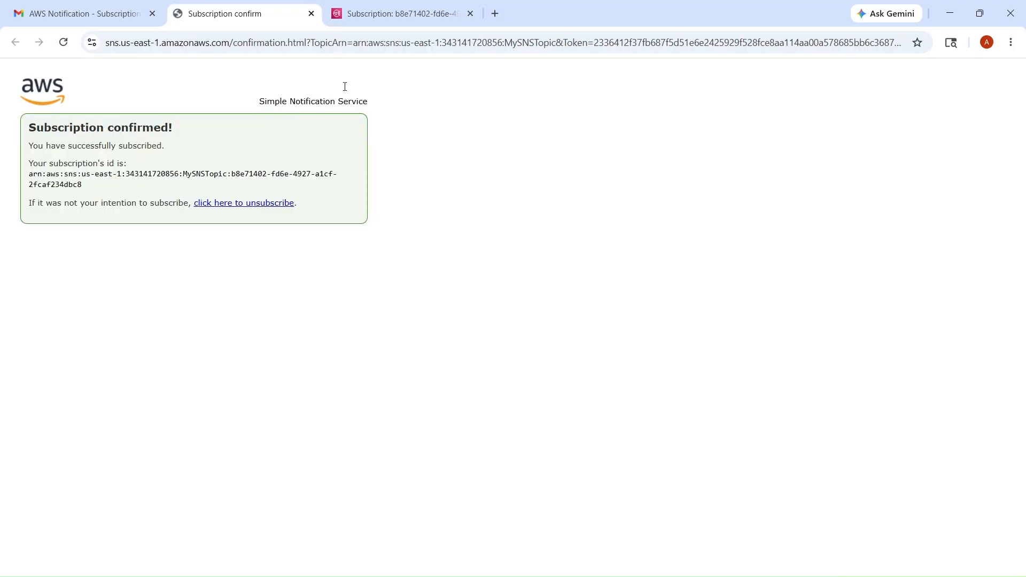
left_click(381, 14)
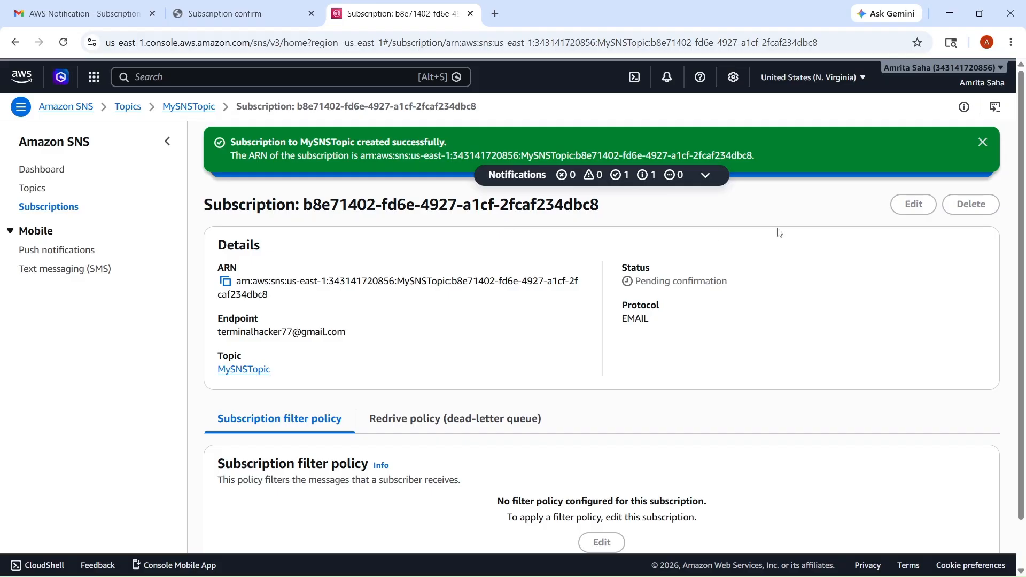
Reload the subscription details to show Status: Confirmed, then go to the Topics list
left_click(63, 43)
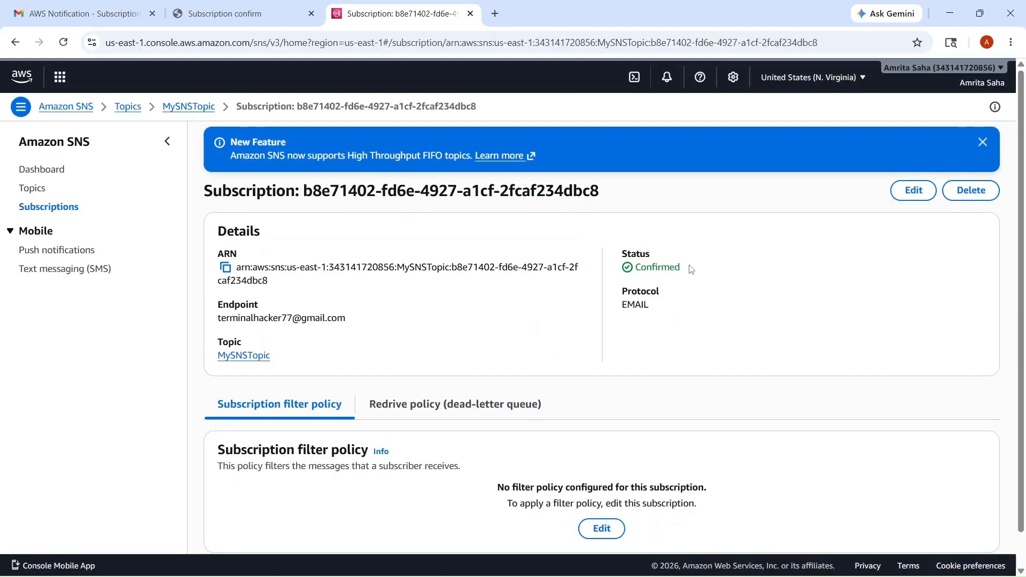
left_click_drag(688, 267, 624, 274)
left_click(654, 284)
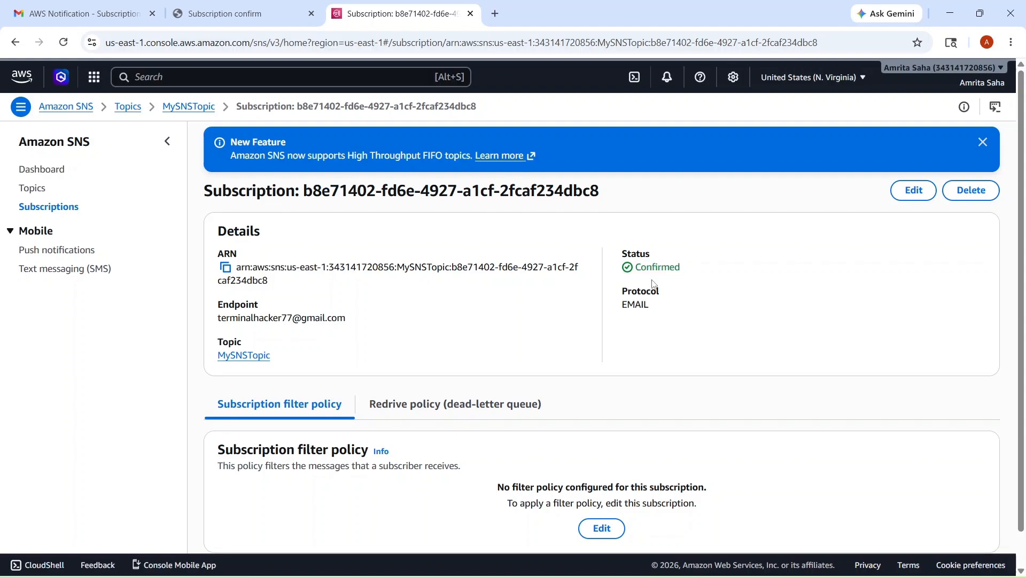
scroll(661, 299, "down", 1)
scroll(661, 299, "up", 1)
scroll(523, 330, "down", 1)
scroll(522, 329, "up", 1)
left_click(44, 194)
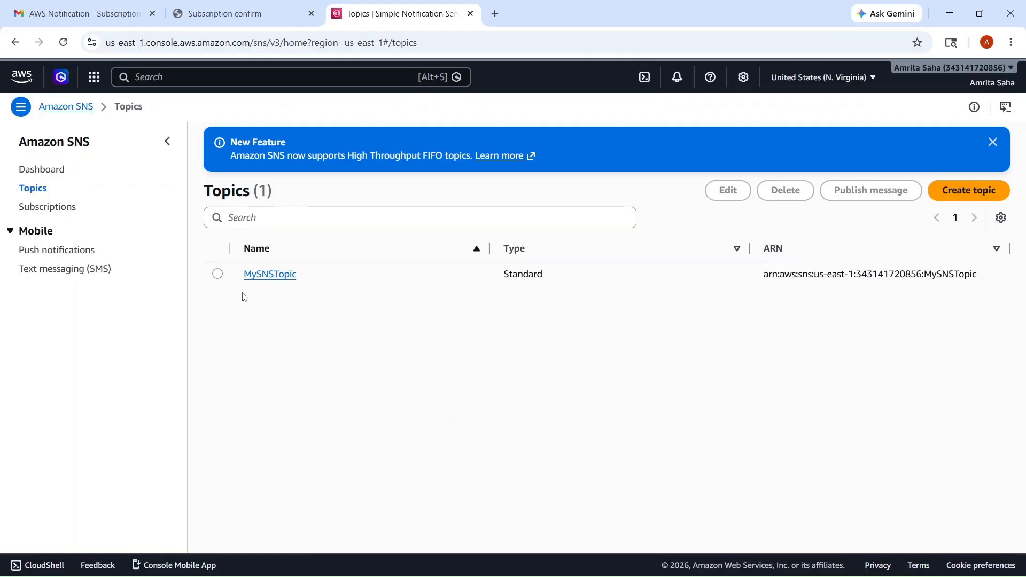
Select MySNSTopic and open its Publish message form
left_click(218, 275)
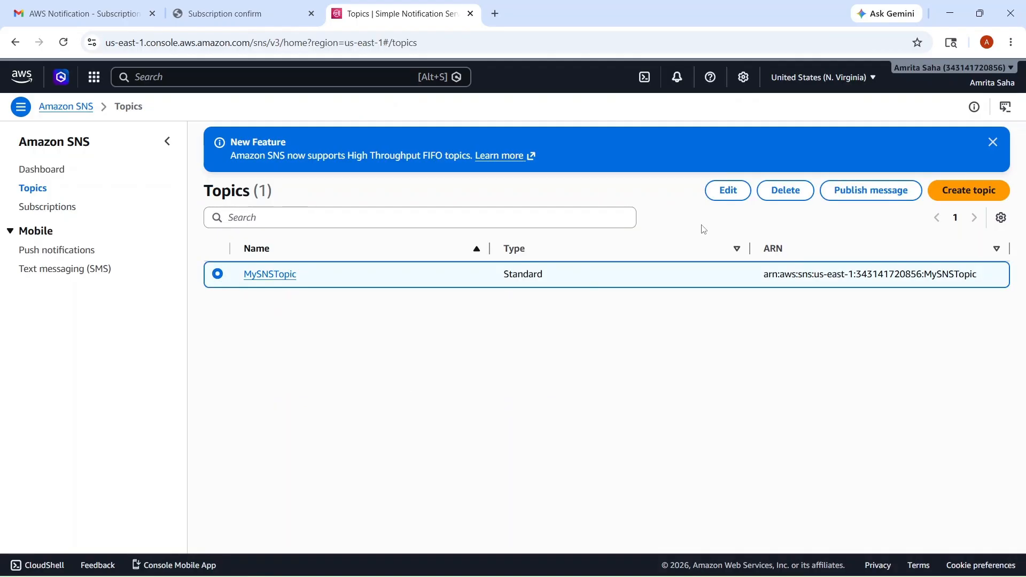
left_click(840, 193)
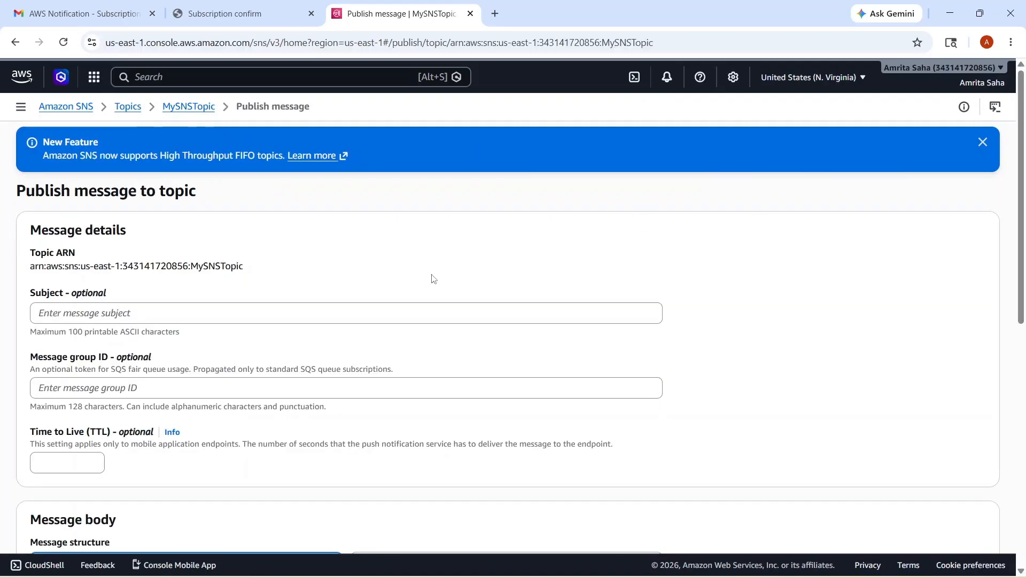
scroll(149, 315, "down", 2)
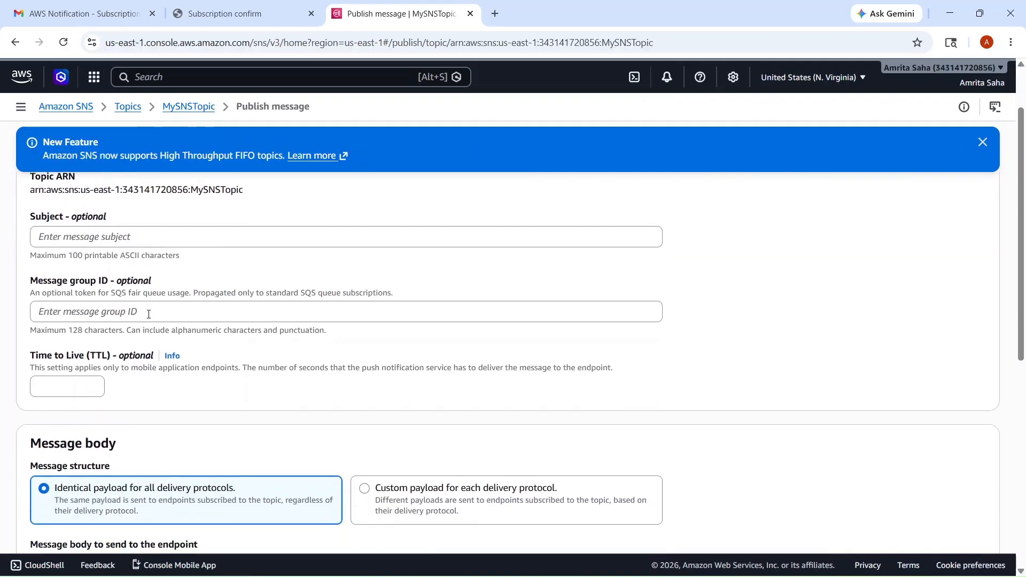
scroll(148, 318, "up", 1)
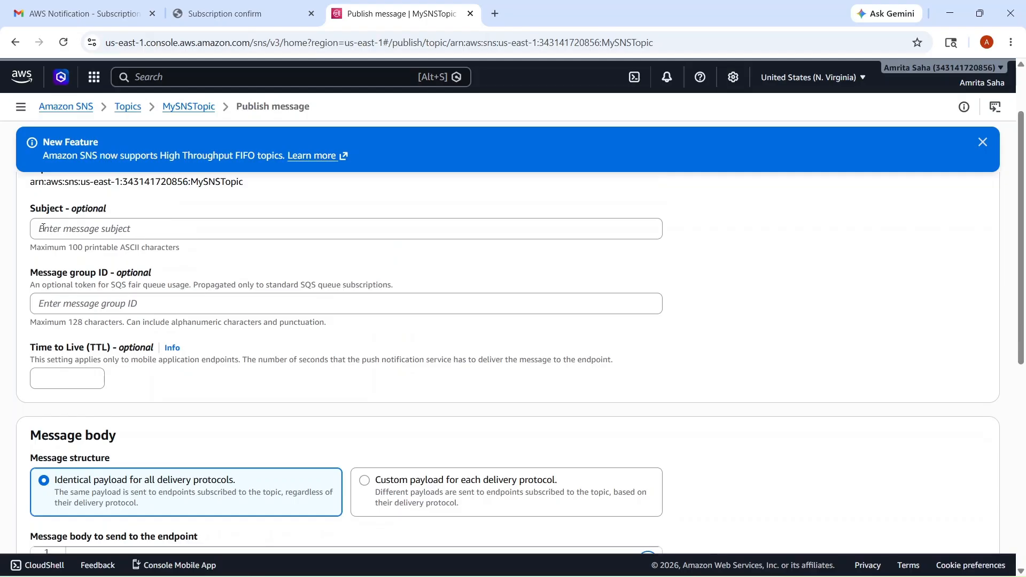
Publish with subject 'SNS Subject' and body 'This is a message from sns topic.'
left_click(100, 225)
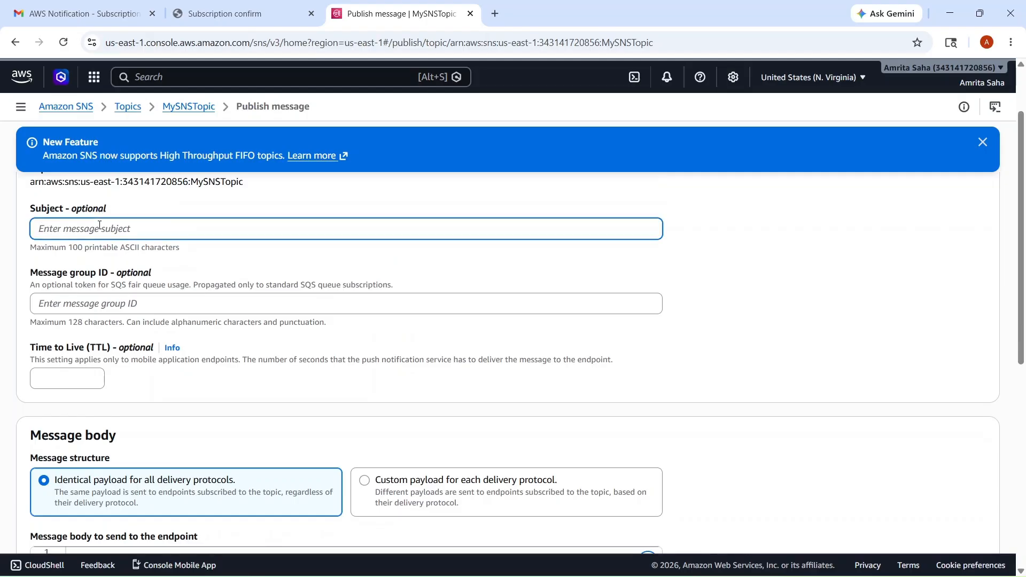
type("SNS Sub")
type("t")
scroll(176, 230, "down", 3)
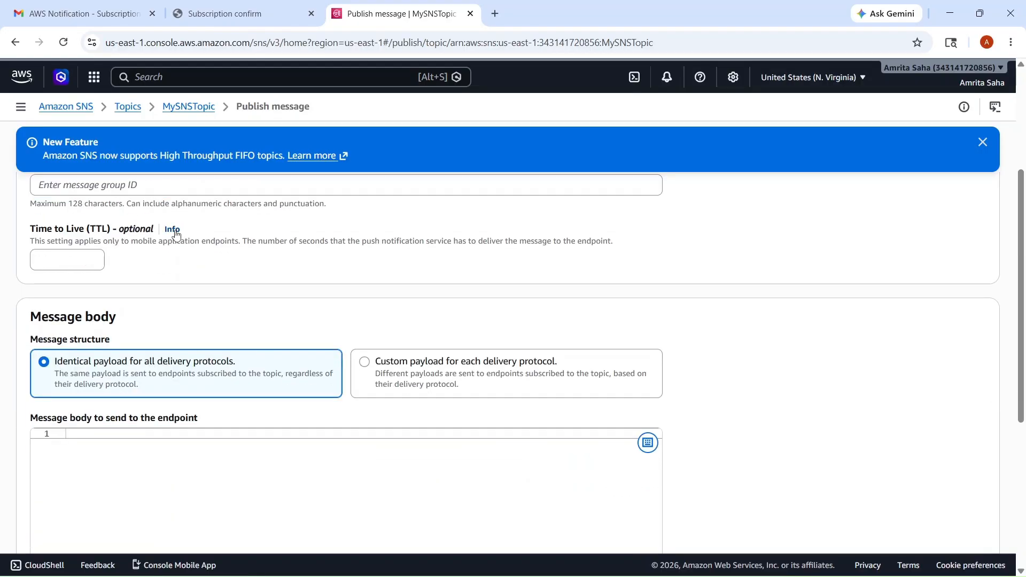
scroll(297, 339, "down", 1)
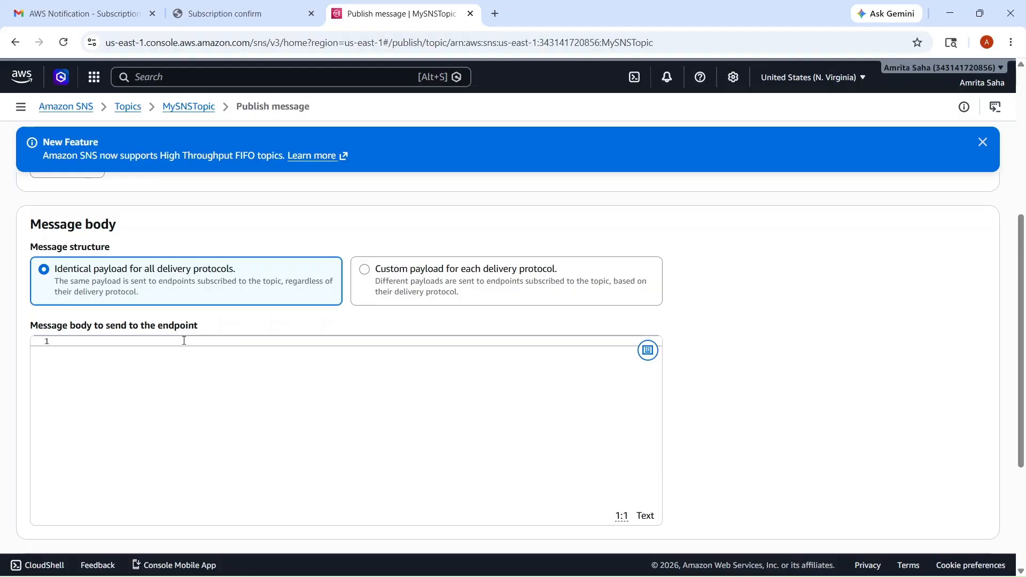
type("This is a message from sns topic")
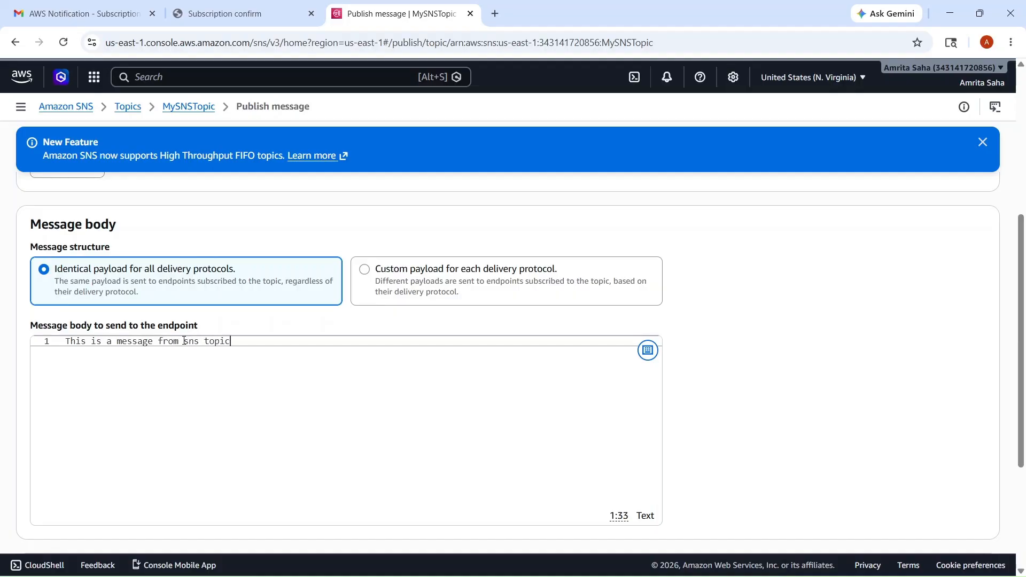
type(".")
scroll(369, 379, "down", 3)
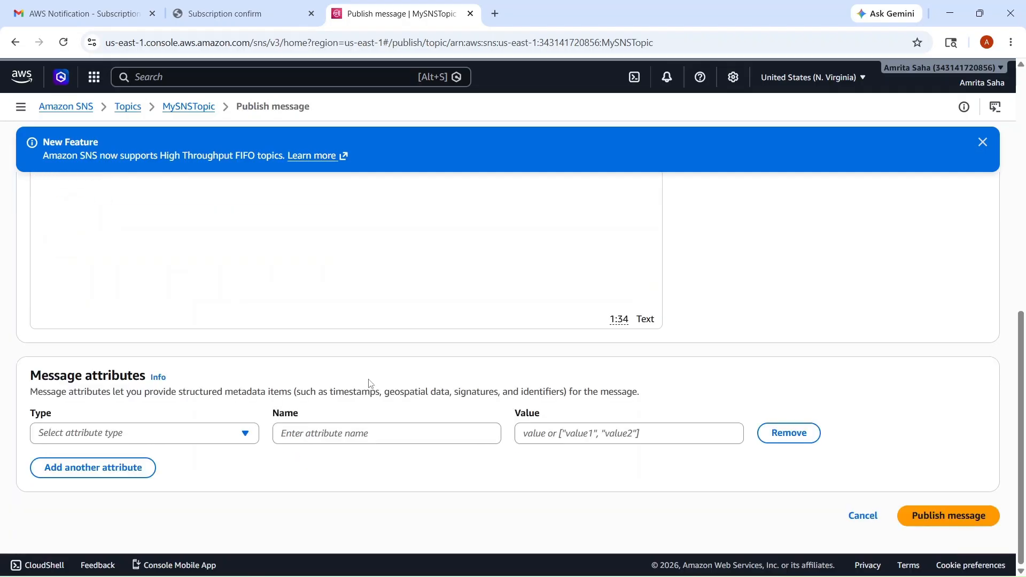
left_click(948, 517)
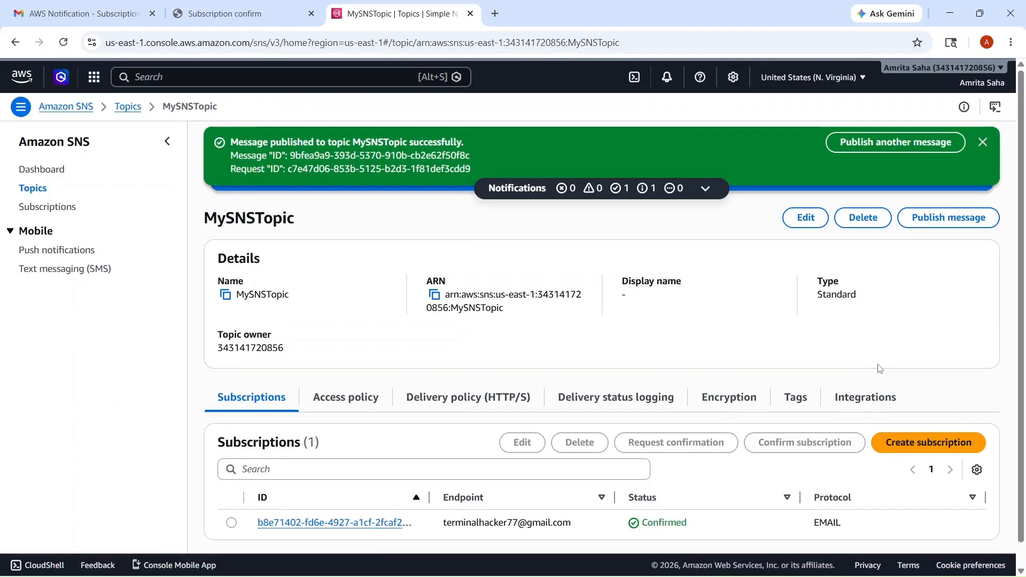
Review the notice confirming the message was published successfully
left_click_drag(234, 141, 471, 143)
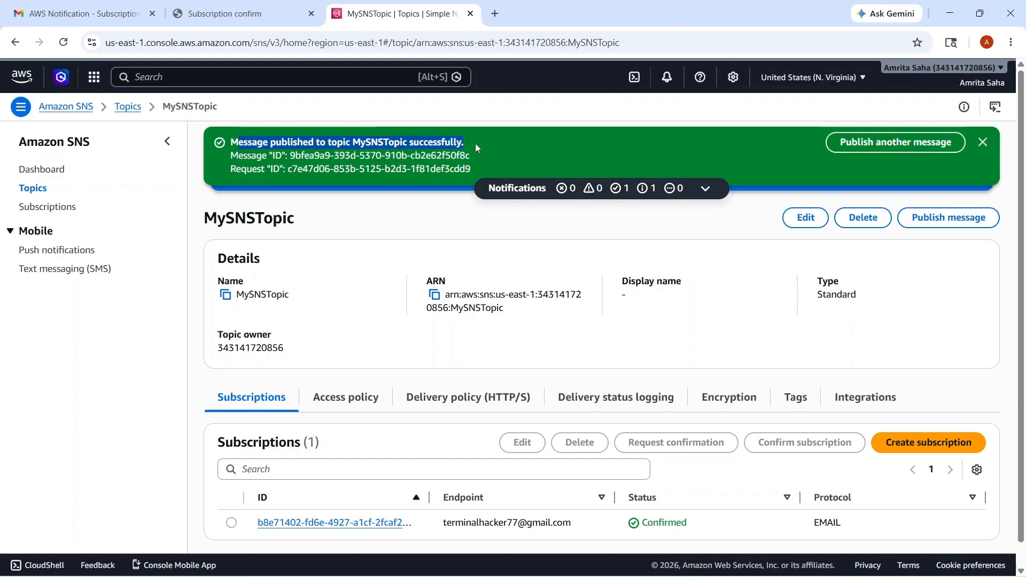
left_click(476, 143)
scroll(385, 293, "down", 1)
scroll(384, 292, "up", 1)
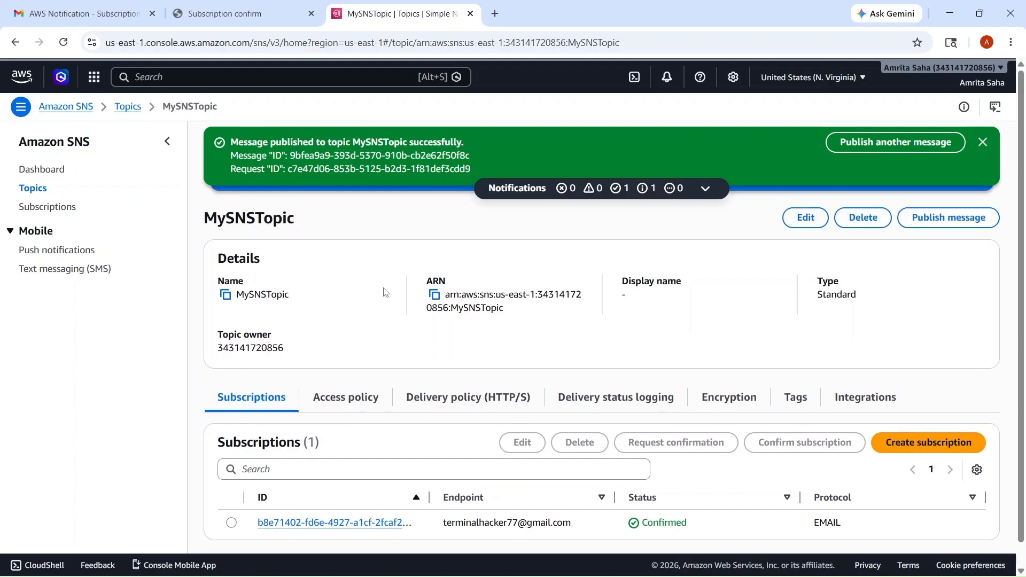
left_click(103, 5)
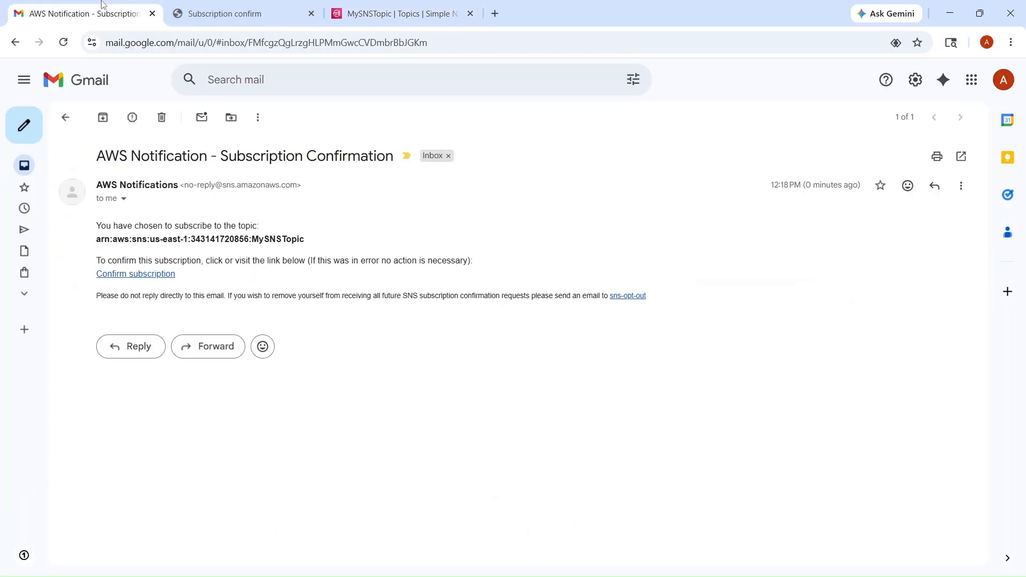
Return to the Gmail inbox and open the 'SNS Subject' email showing the published text
left_click(63, 87)
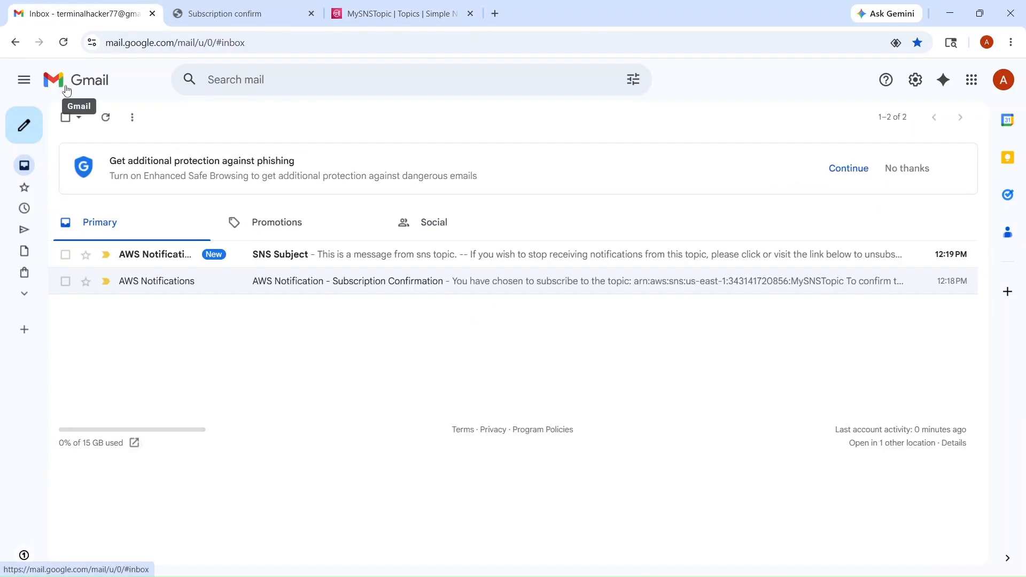
left_click(275, 261)
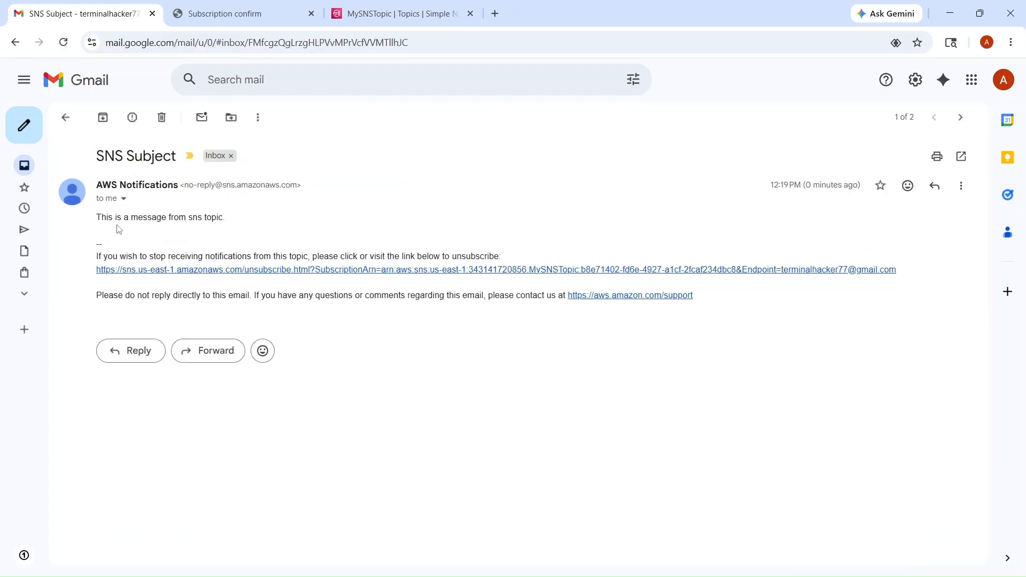
left_click_drag(107, 217, 217, 217)
left_click(217, 217)
Switch back to the MySNSTopic page in the AWS console
left_click(399, 12)
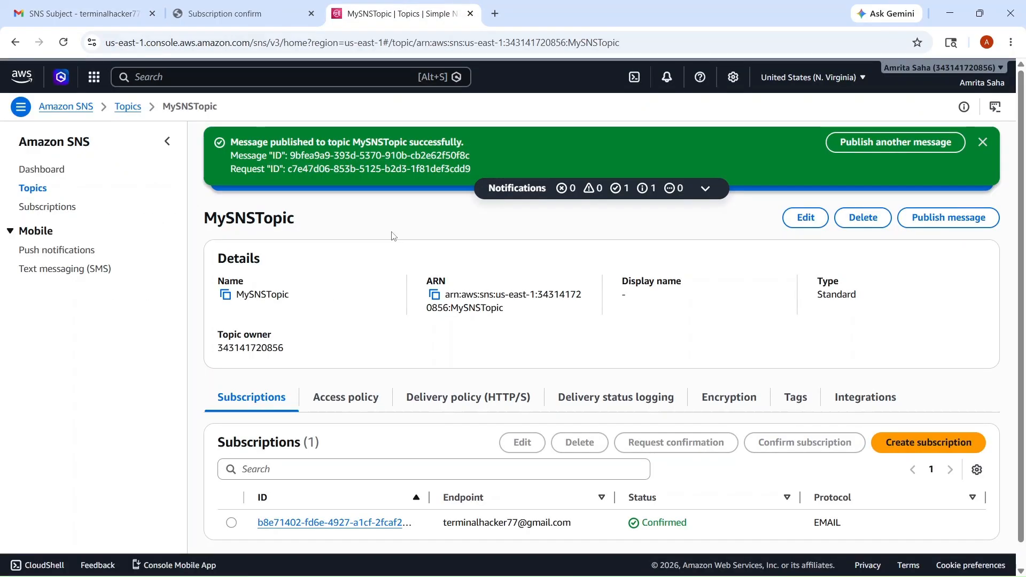